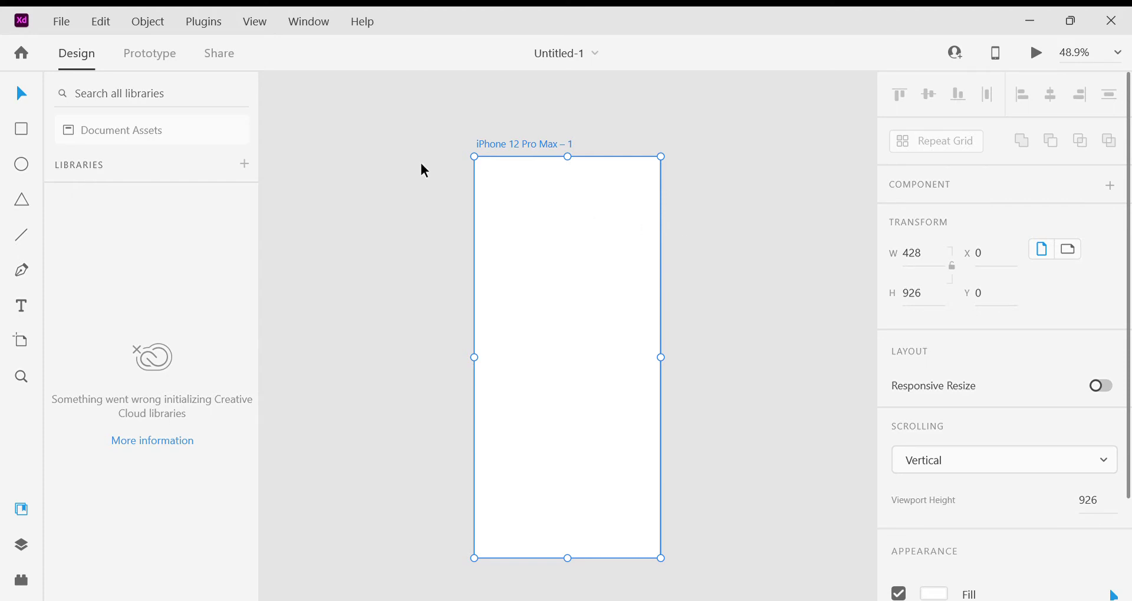
# Show Document Assets in the Libraries panel and pick the Rectangle tool.
pyautogui.click(140, 129)
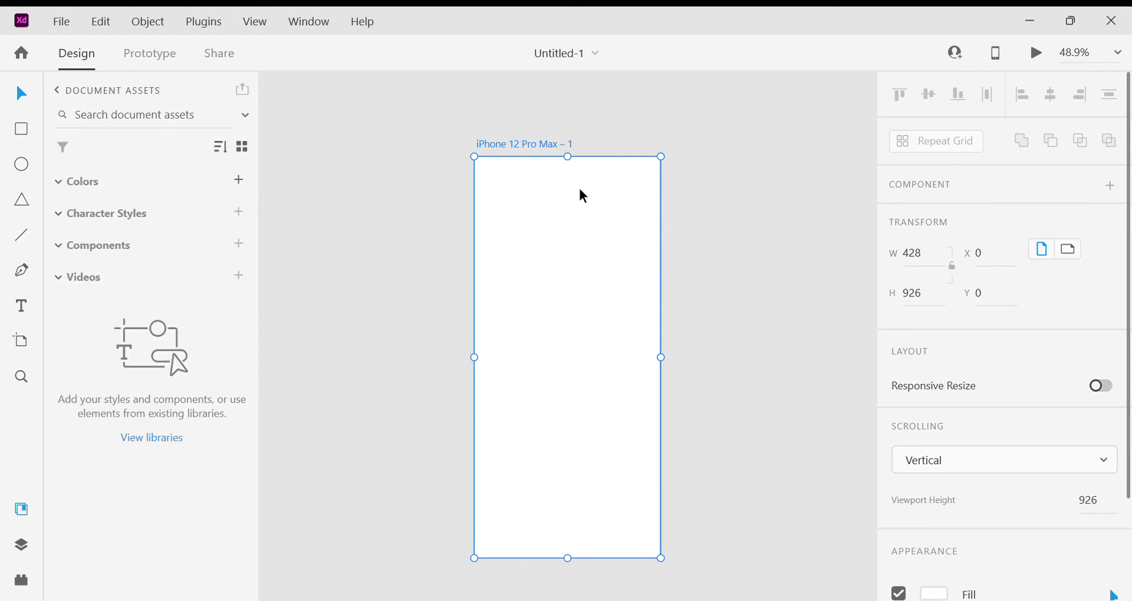
pyautogui.click(22, 129)
# Draw a rectangle near the artboard top and round its corners fully into a pill.
pyautogui.moveTo(506, 269)
pyautogui.mouseDown()
pyautogui.moveTo(664, 321)
pyautogui.moveTo(654, 324)
pyautogui.mouseUp()
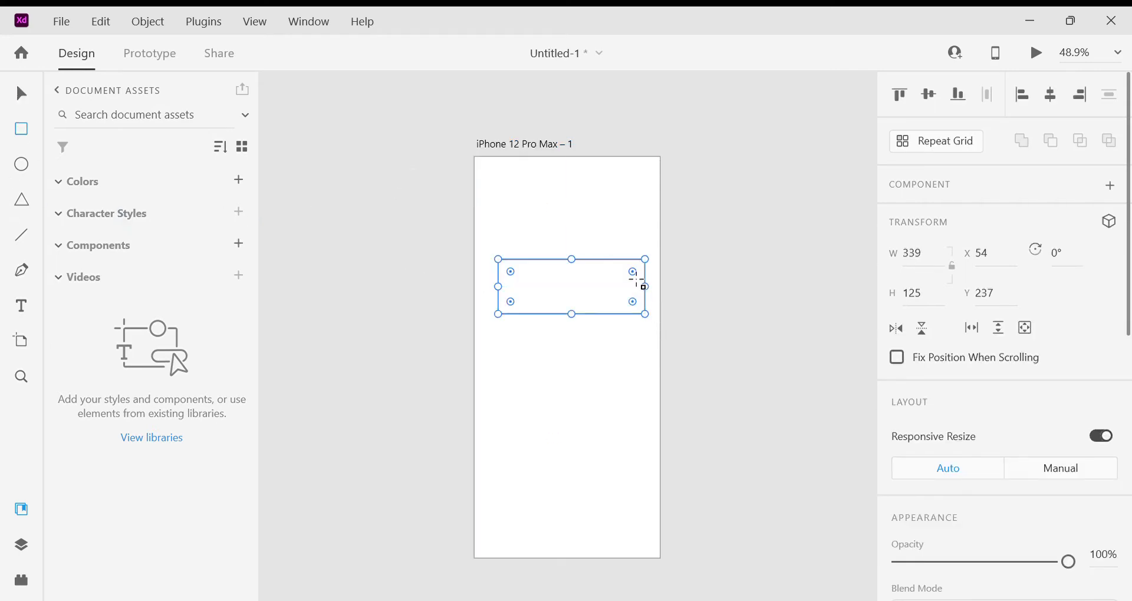
pyautogui.moveTo(633, 273); pyautogui.dragTo(613, 293)
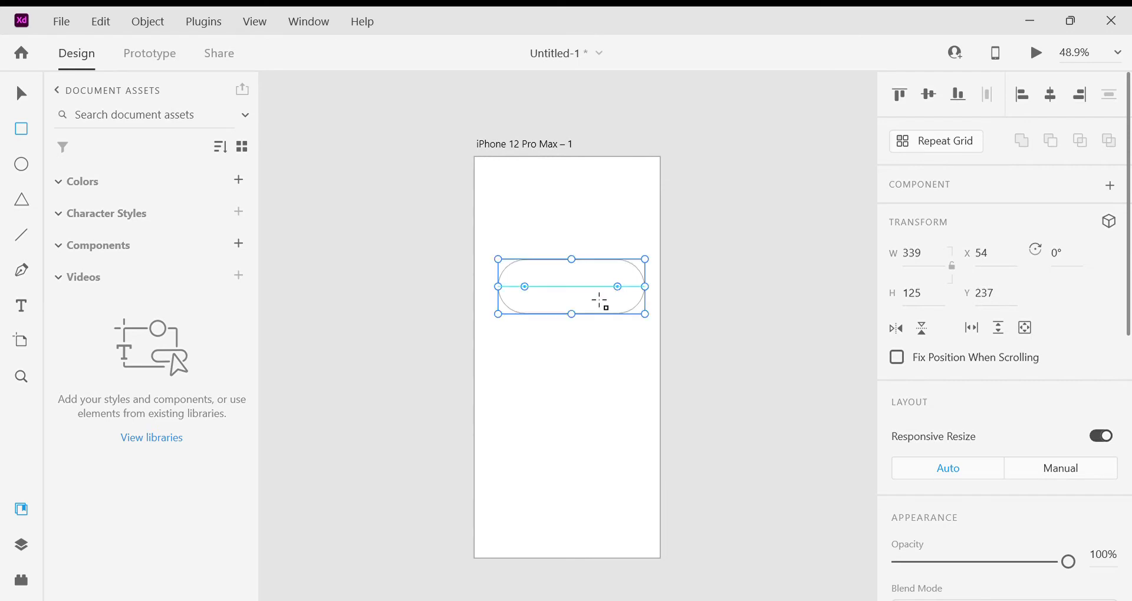
pyautogui.click(571, 289)
# Alt-drag a copy of the pill 71 below the original to Y 433, then select the upper pill.
pyautogui.moveTo(570, 289); pyautogui.dragTo(569, 320)
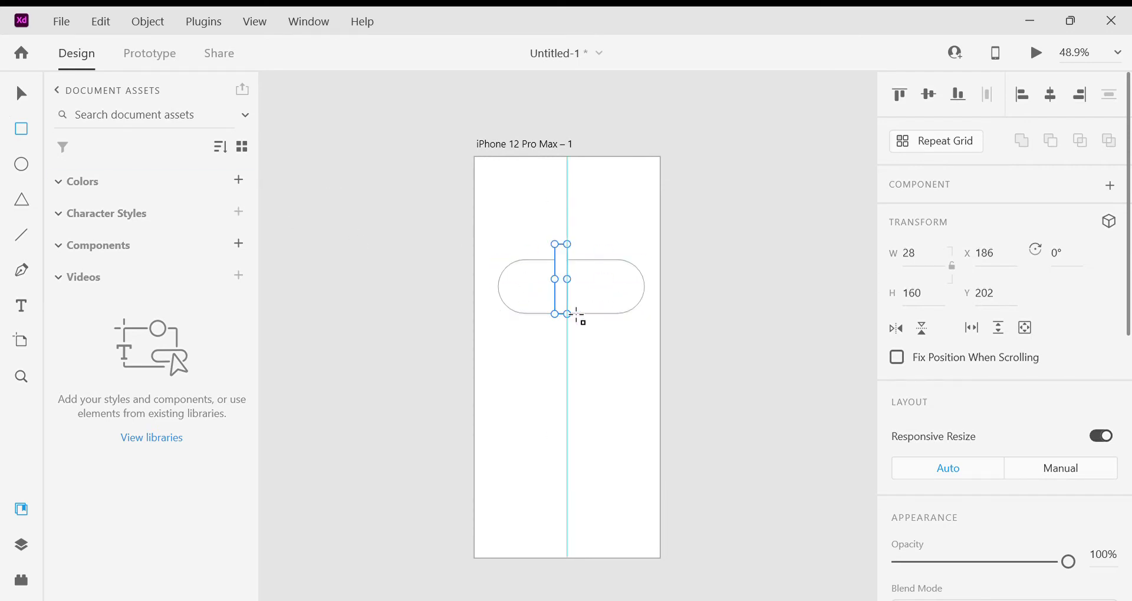
pyautogui.hotkey('ctrl', 'z')
pyautogui.click(22, 96)
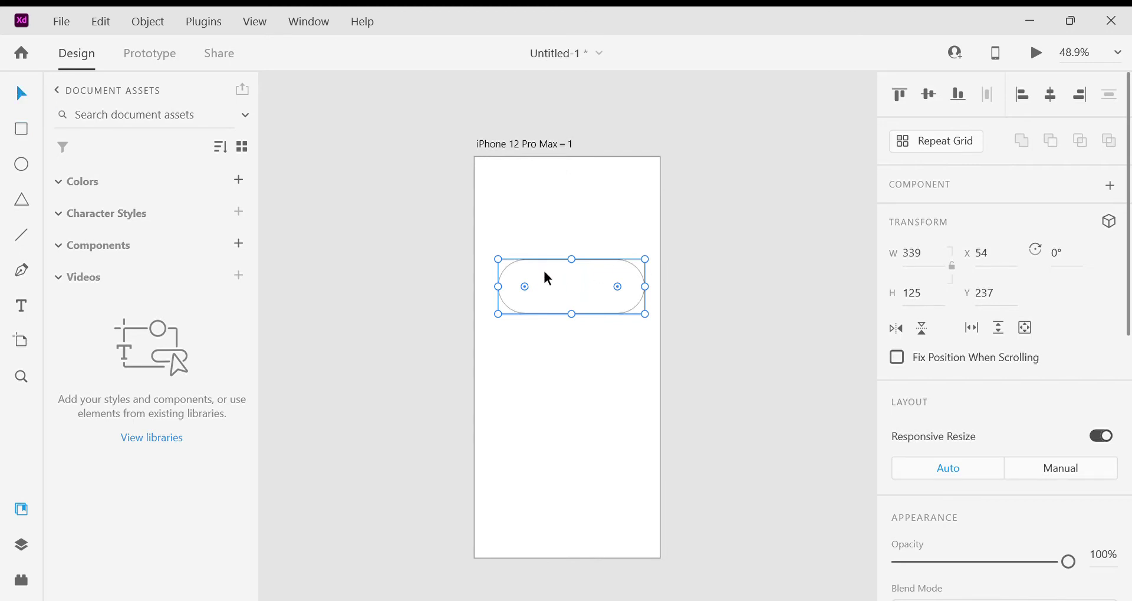
pyautogui.moveTo(549, 276); pyautogui.dragTo(552, 368)
pyautogui.click(606, 292)
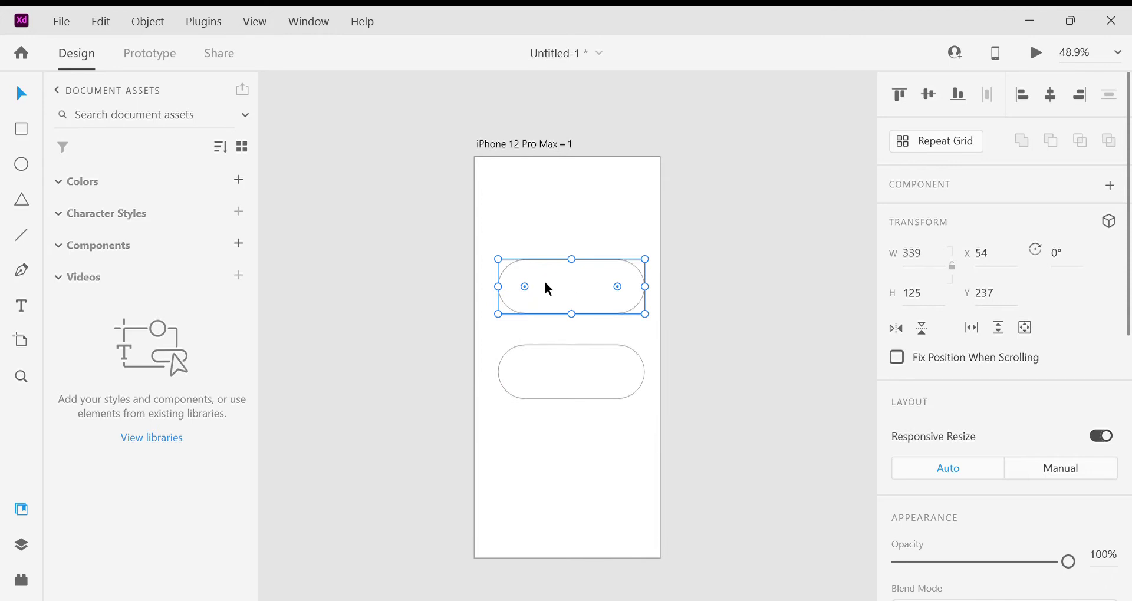
# Give the upper pill a linear gradient fill with a dark blue top stop and a magenta bottom stop.
pyautogui.scroll(-4, 965, 472)
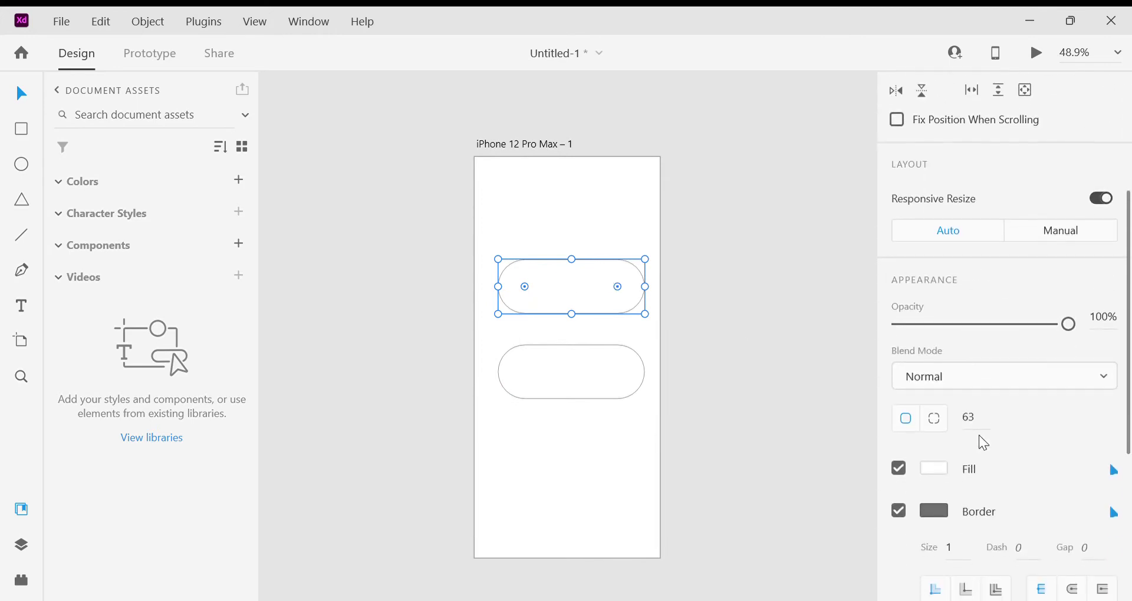
pyautogui.click(935, 469)
pyautogui.click(745, 378)
pyautogui.click(797, 444)
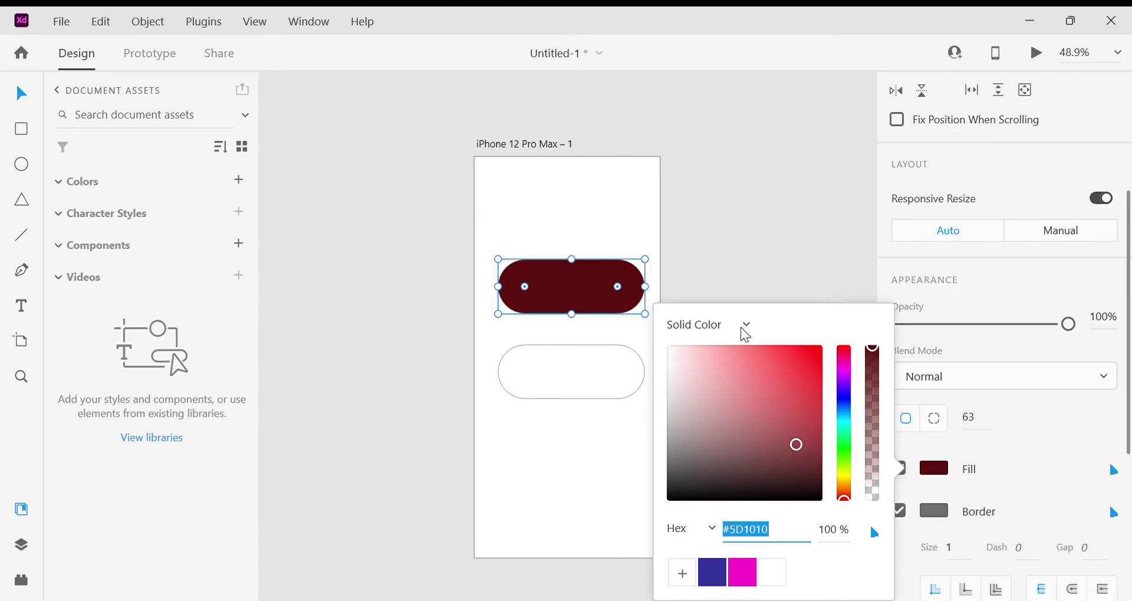
pyautogui.press('Return')
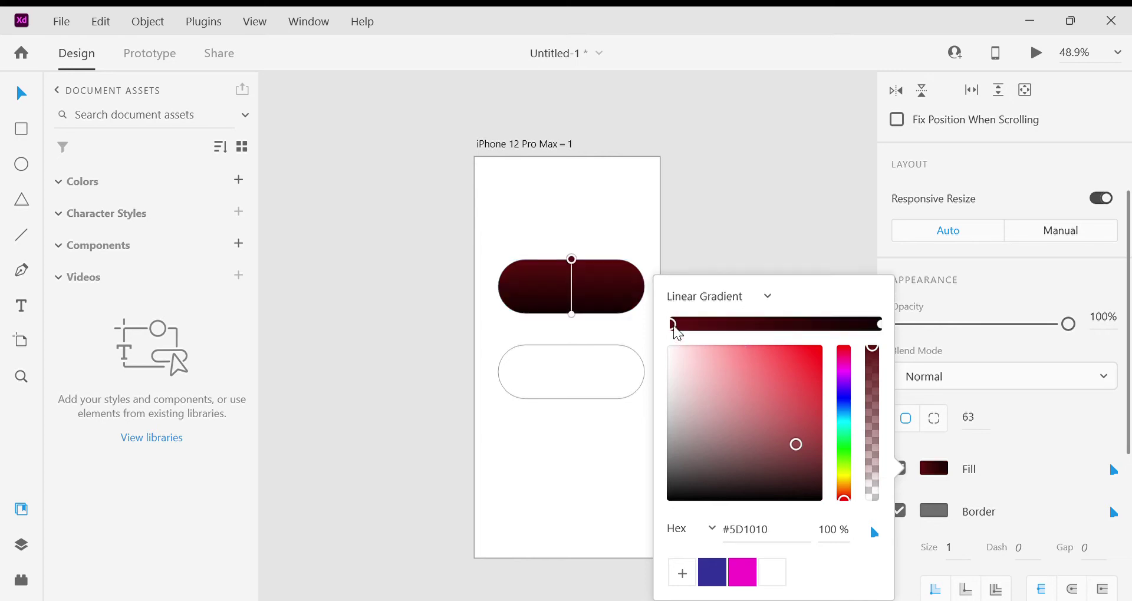
pyautogui.click(721, 571)
pyautogui.click(879, 325)
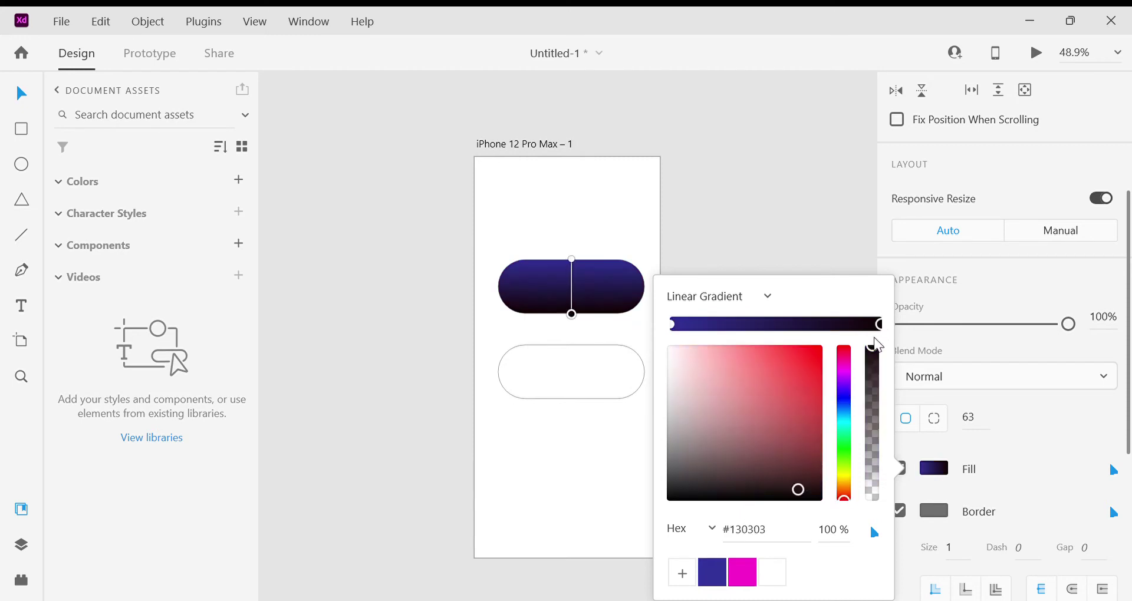
pyautogui.click(743, 571)
pyautogui.click(797, 218)
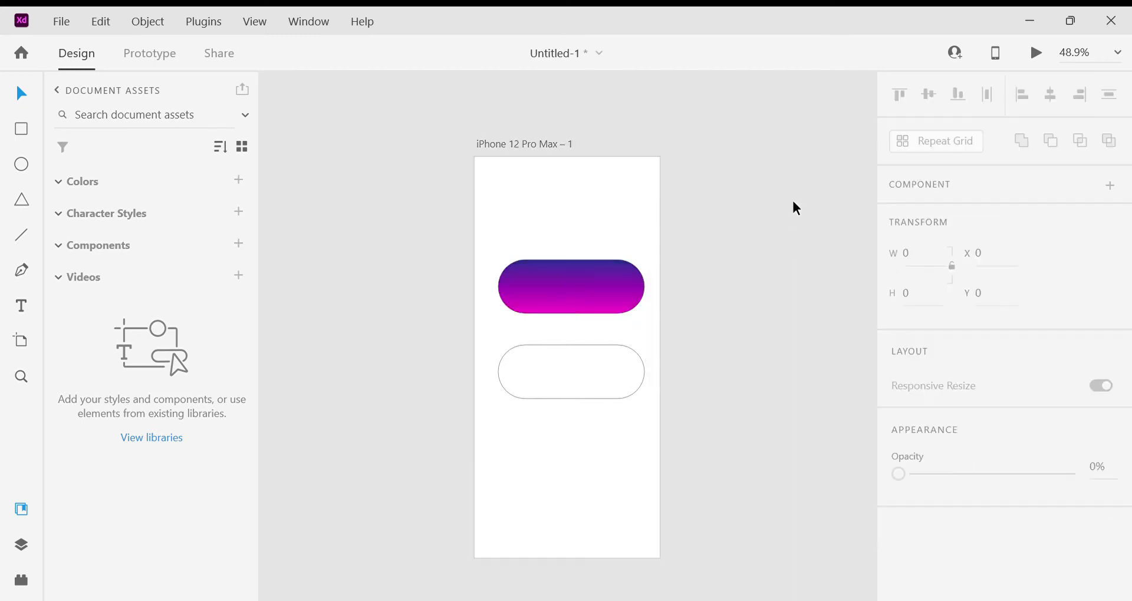
pyautogui.click(609, 299)
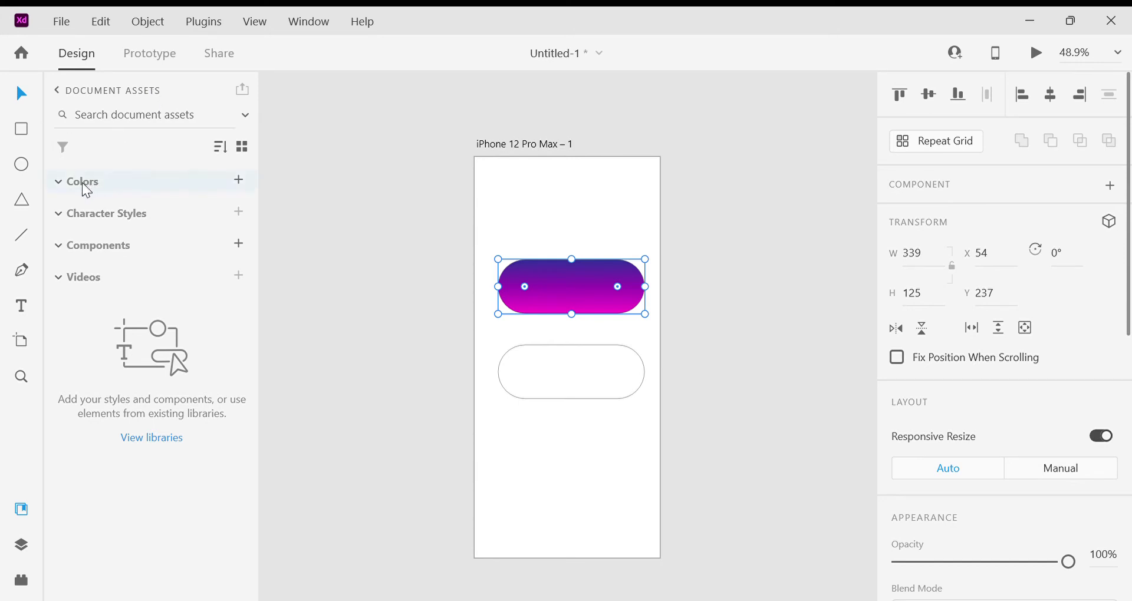
# Add the pill's gradient to the document colours and name it 'Gradient Color'.
pyautogui.click(239, 180)
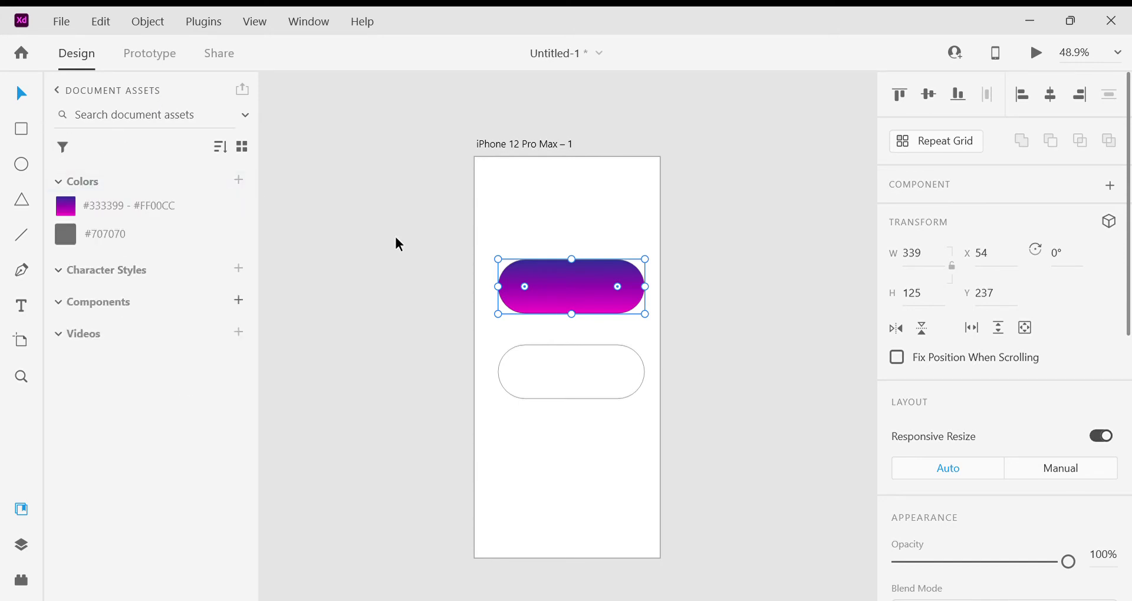
pyautogui.doubleClick(101, 212)
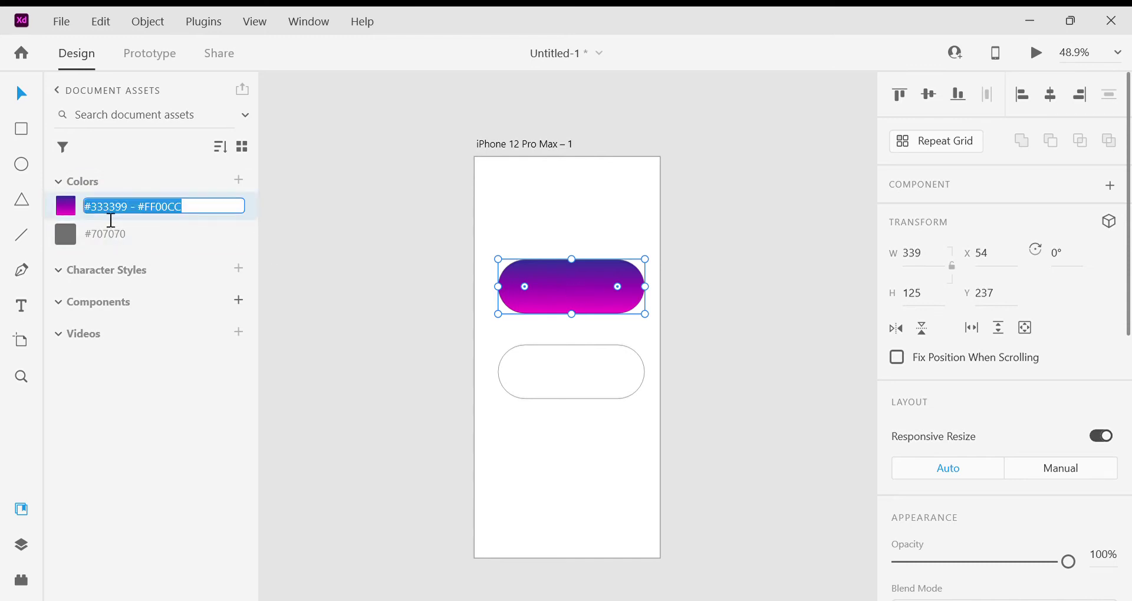
pyautogui.write('Gradient ')
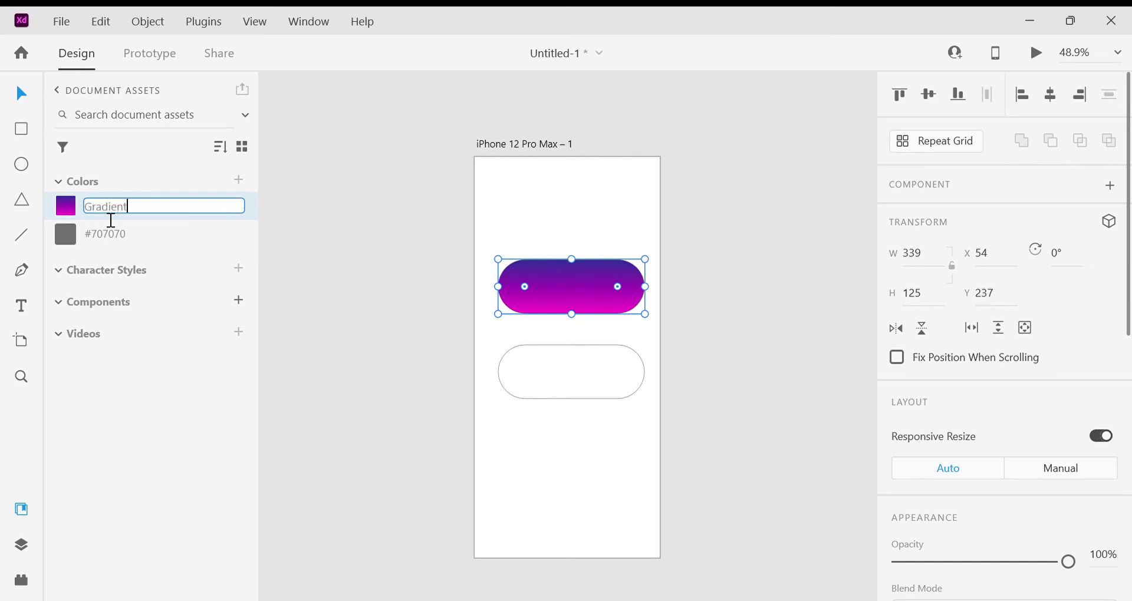
pyautogui.write('Color')
pyautogui.press('Return')
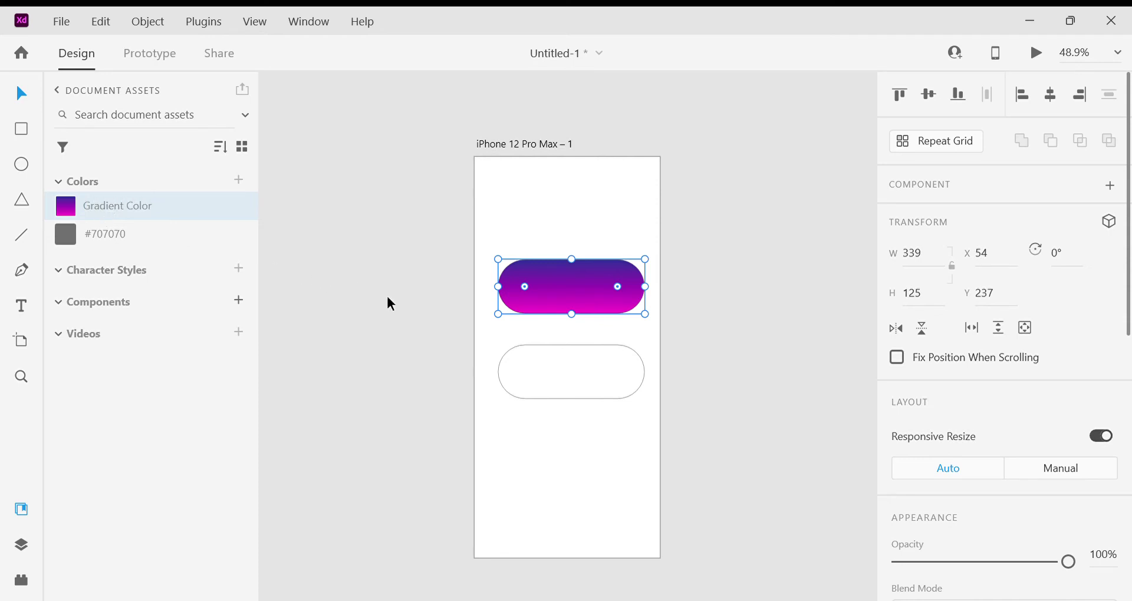
# Apply the Gradient Color swatch to the lower pill.
pyautogui.click(576, 366)
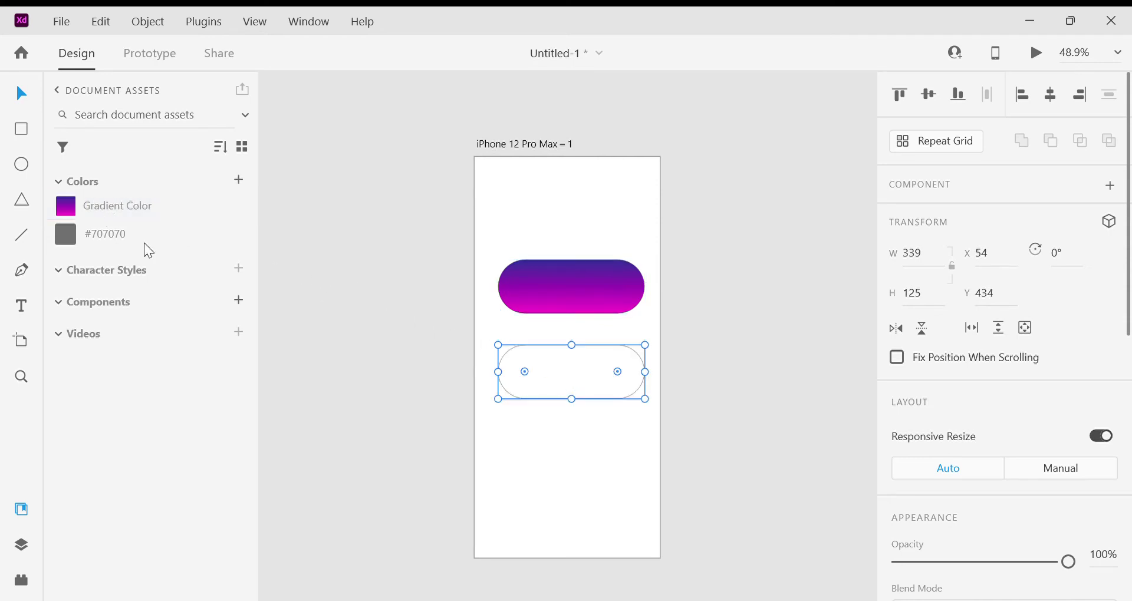
pyautogui.click(92, 206)
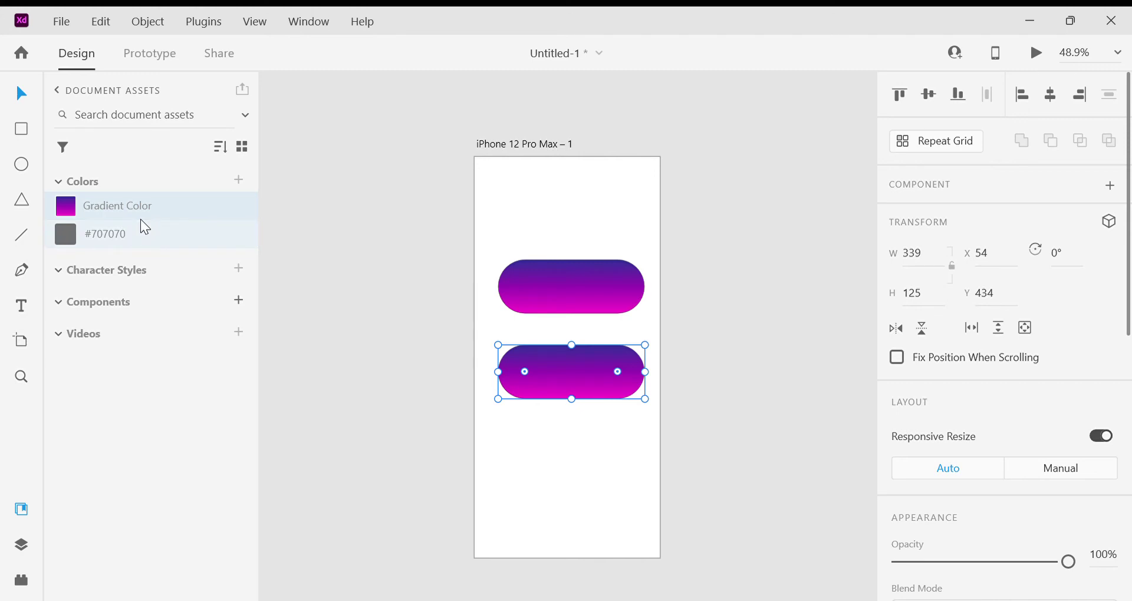
pyautogui.click(363, 289)
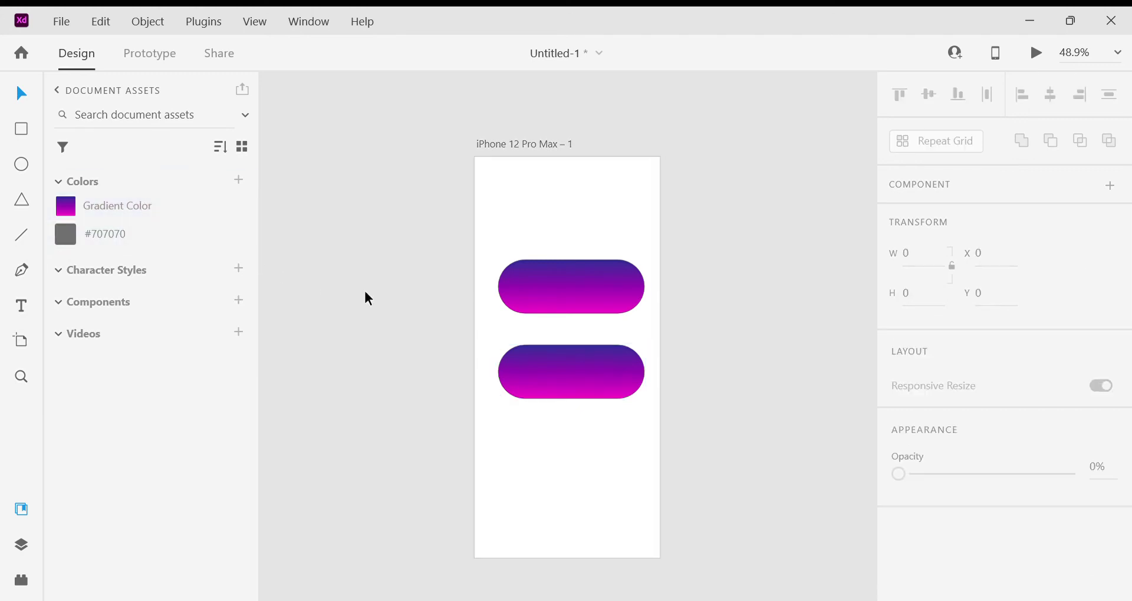
# Type the label 'My Button' inside the top pill with the Text tool.
pyautogui.click(559, 291)
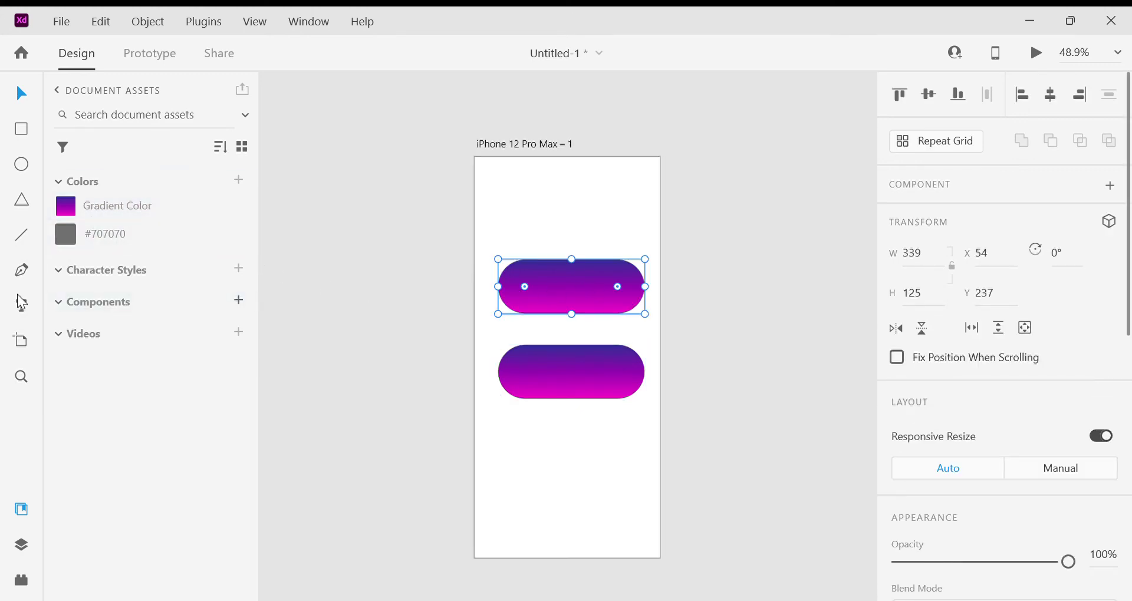
pyautogui.click(21, 305)
pyautogui.click(547, 283)
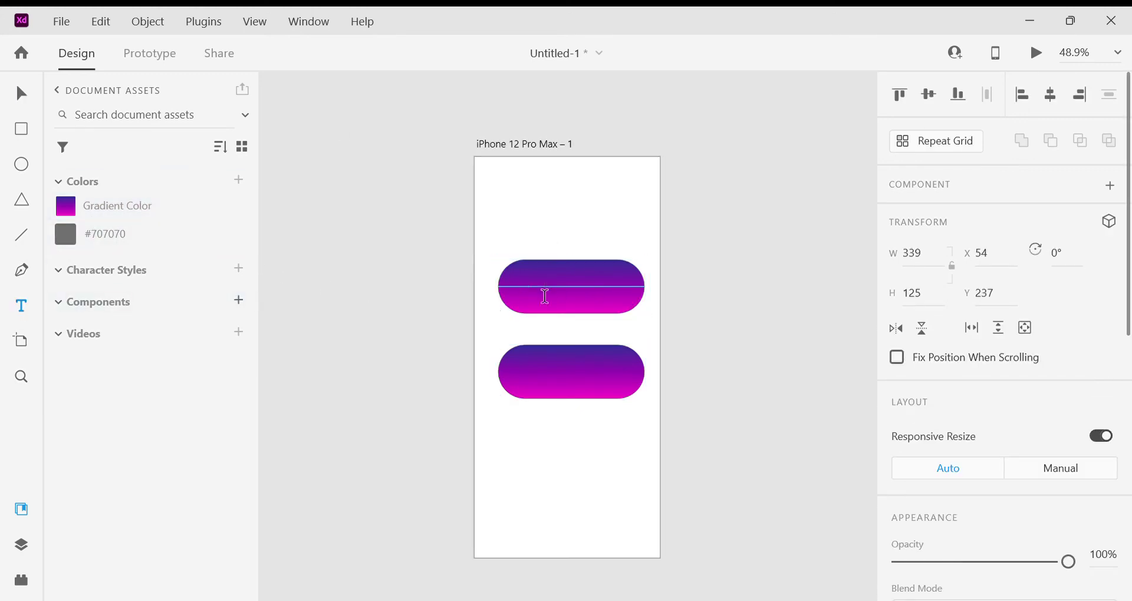
pyautogui.write('My ')
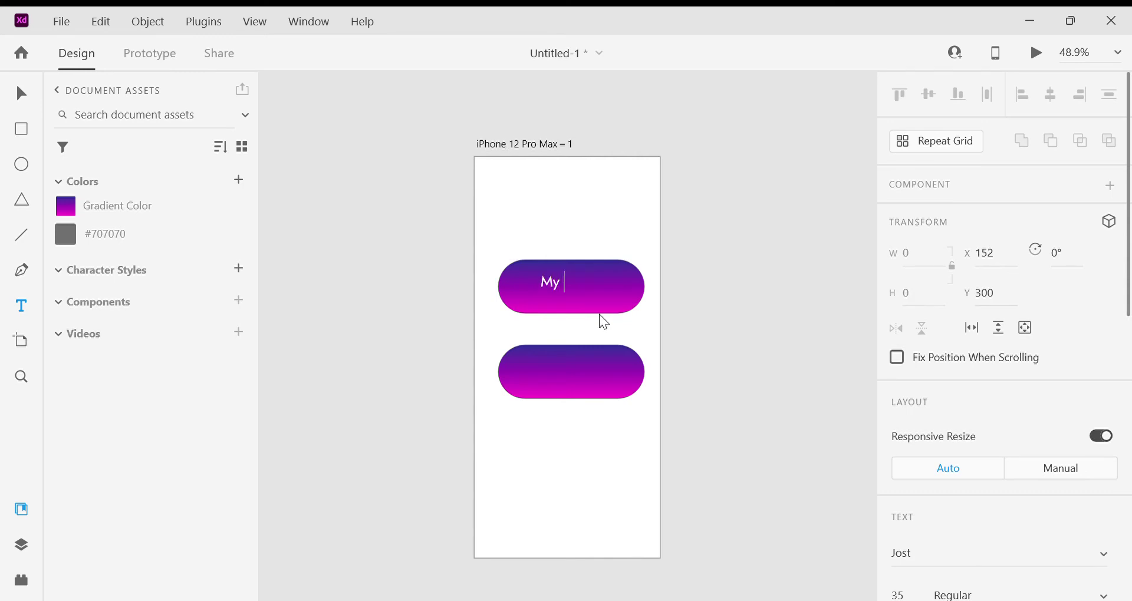
pyautogui.write('Button')
# Set the My Button label's font to Jokerman.
pyautogui.hotkey('ctrl', 'a')
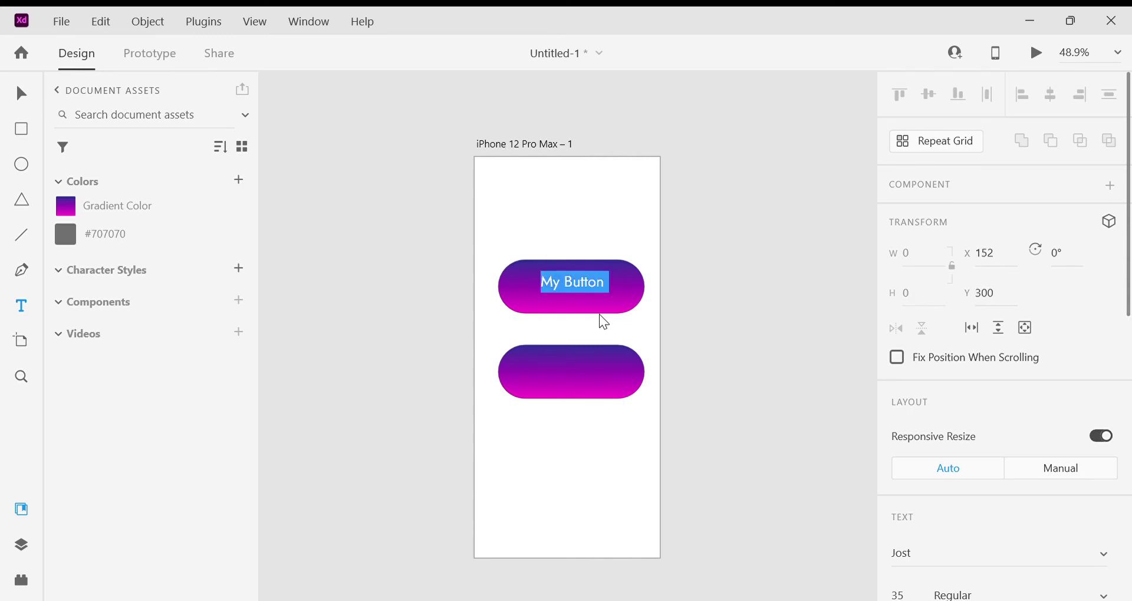
pyautogui.scroll(-5, 1019, 352)
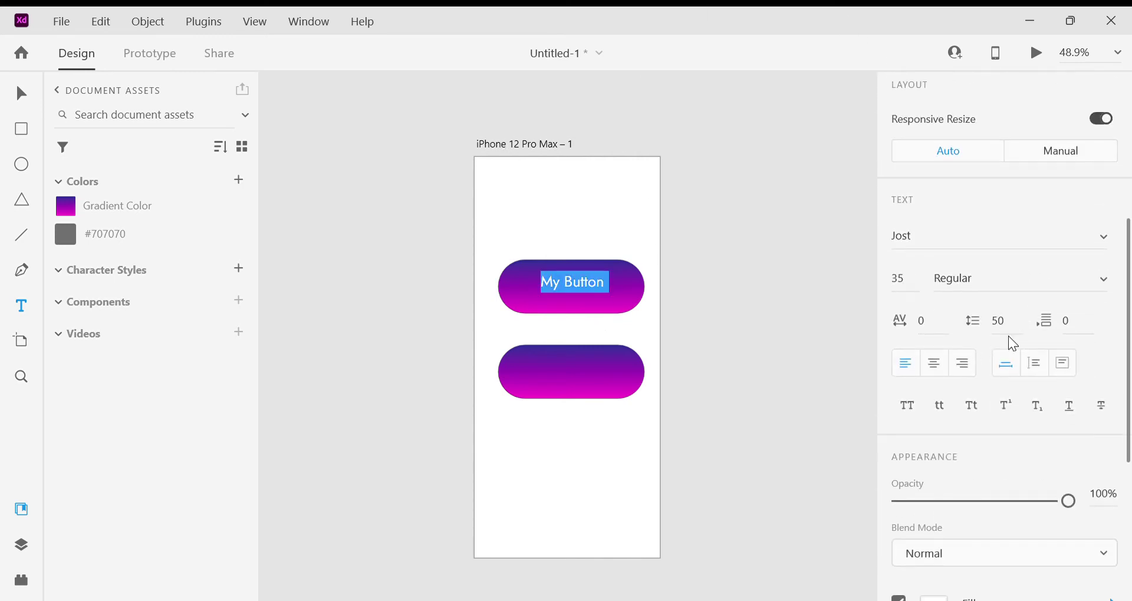
pyautogui.click(1103, 239)
pyautogui.click(1104, 238)
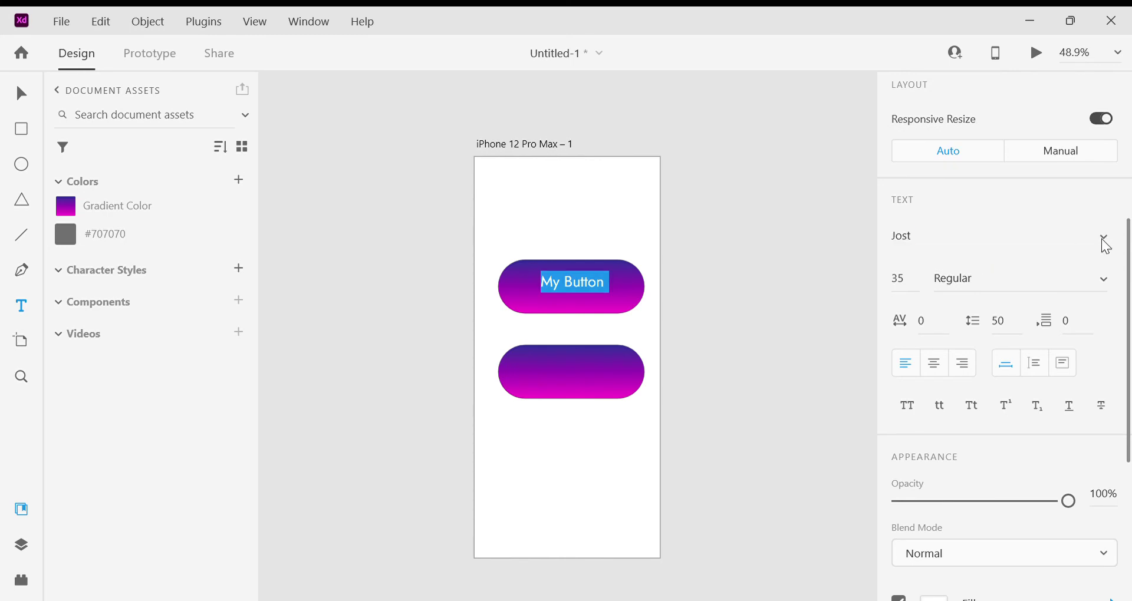
pyautogui.scroll(1, 1006, 247)
pyautogui.click(610, 289)
pyautogui.hotkey('ctrl', 'a')
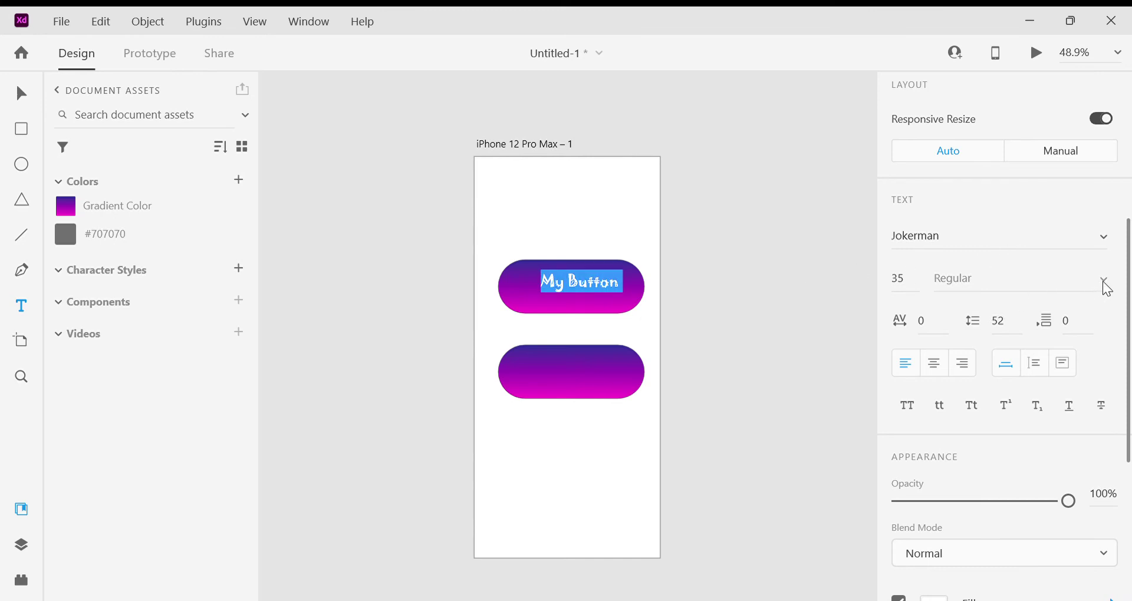
pyautogui.click(944, 282)
# Change the label's font size to 36.
pyautogui.click(597, 288)
pyautogui.hotkey('ctrl', 'a')
pyautogui.click(901, 282)
pyautogui.press('Right')
pyautogui.press('BackSpace')
pyautogui.write('6')
pyautogui.press('Return')
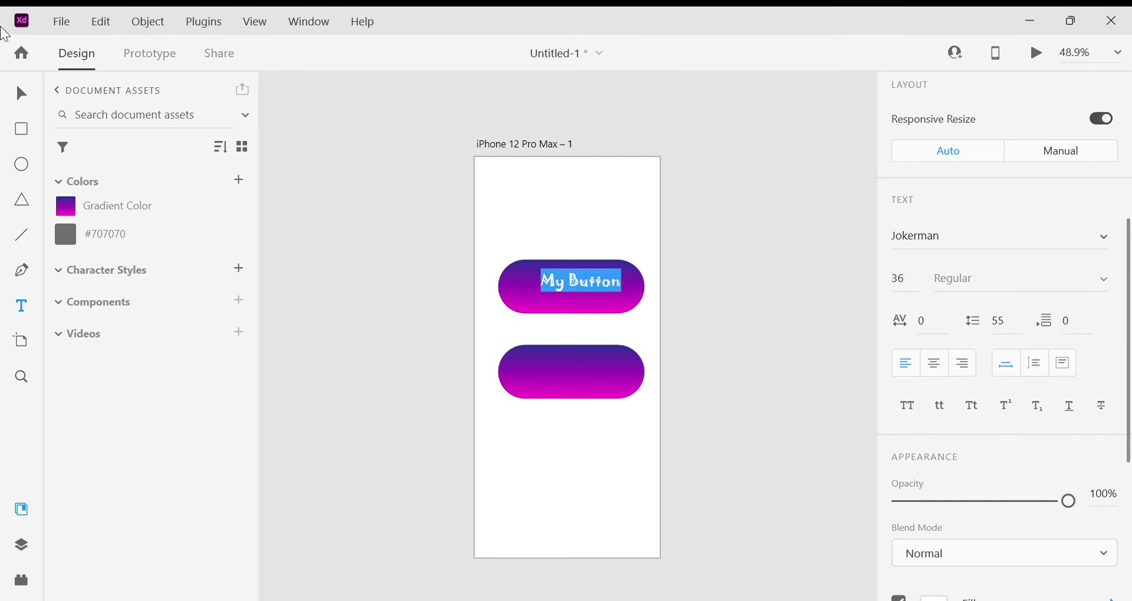
# Drag the My Button text to the pill's centre, delete the lower pill, and reselect the label.
pyautogui.click(21, 93)
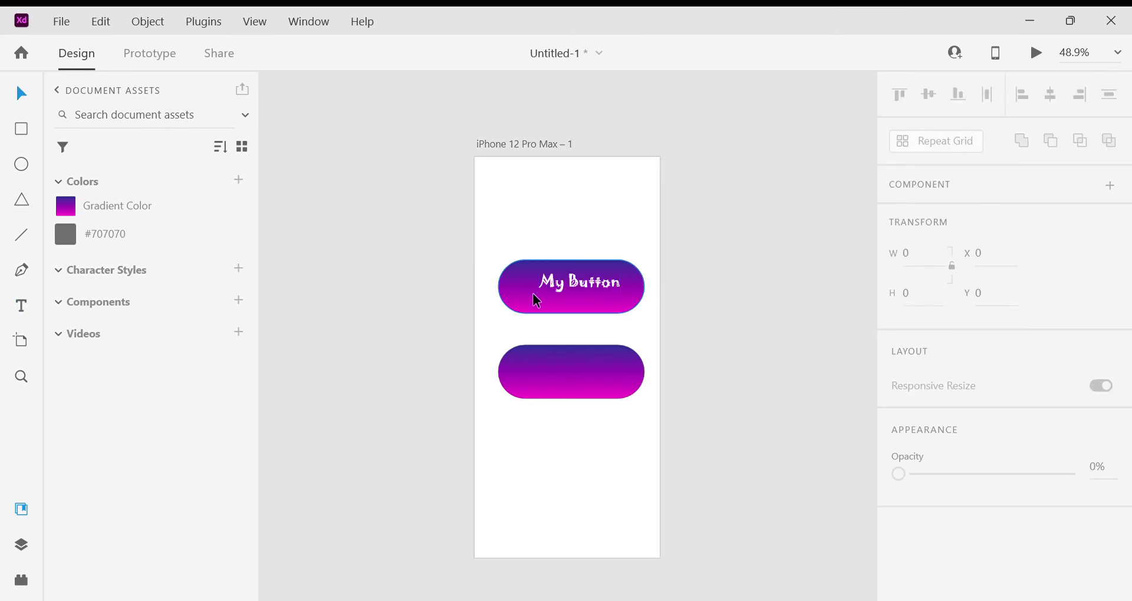
pyautogui.moveTo(551, 283)
pyautogui.mouseDown()
pyautogui.moveTo(561, 304)
pyautogui.moveTo(555, 295)
pyautogui.mouseUp()
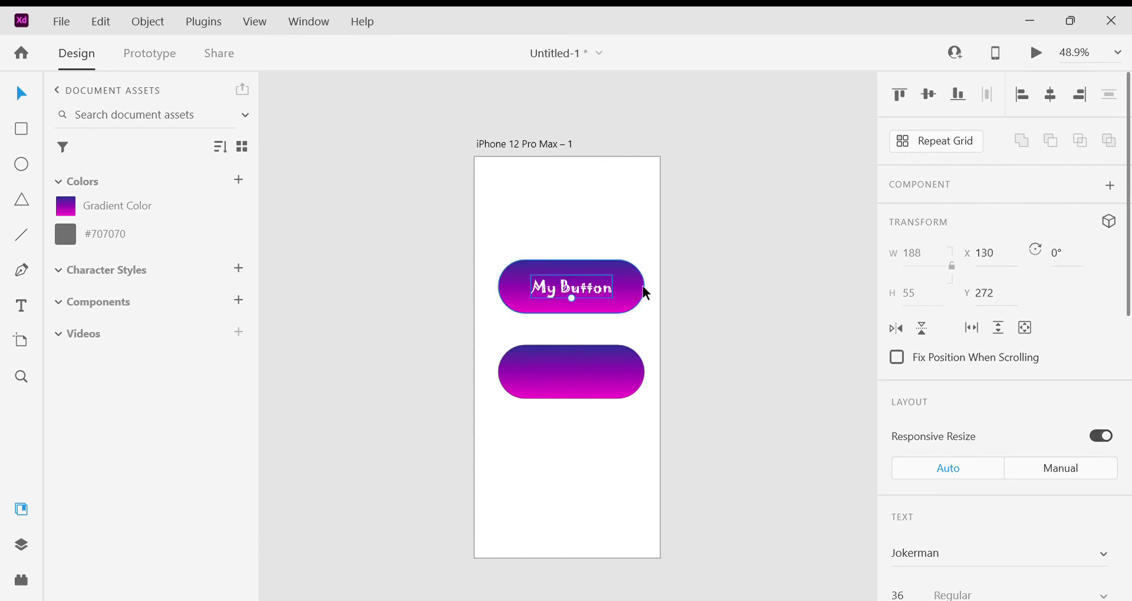
pyautogui.click(593, 382)
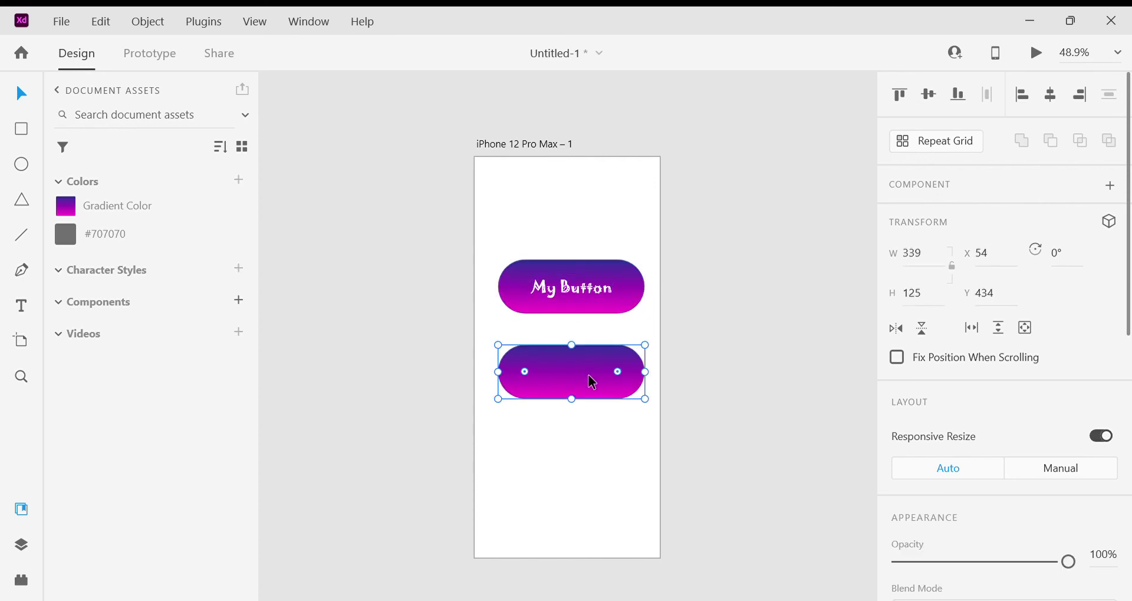
pyautogui.press('Delete')
pyautogui.click(590, 298)
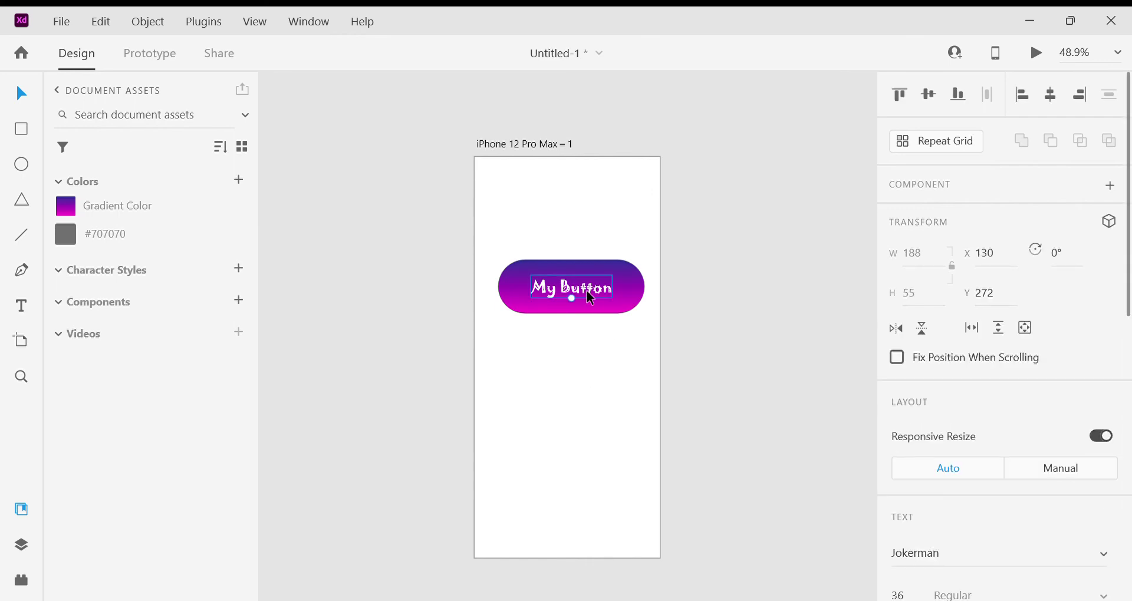
pyautogui.scroll(-5, 963, 442)
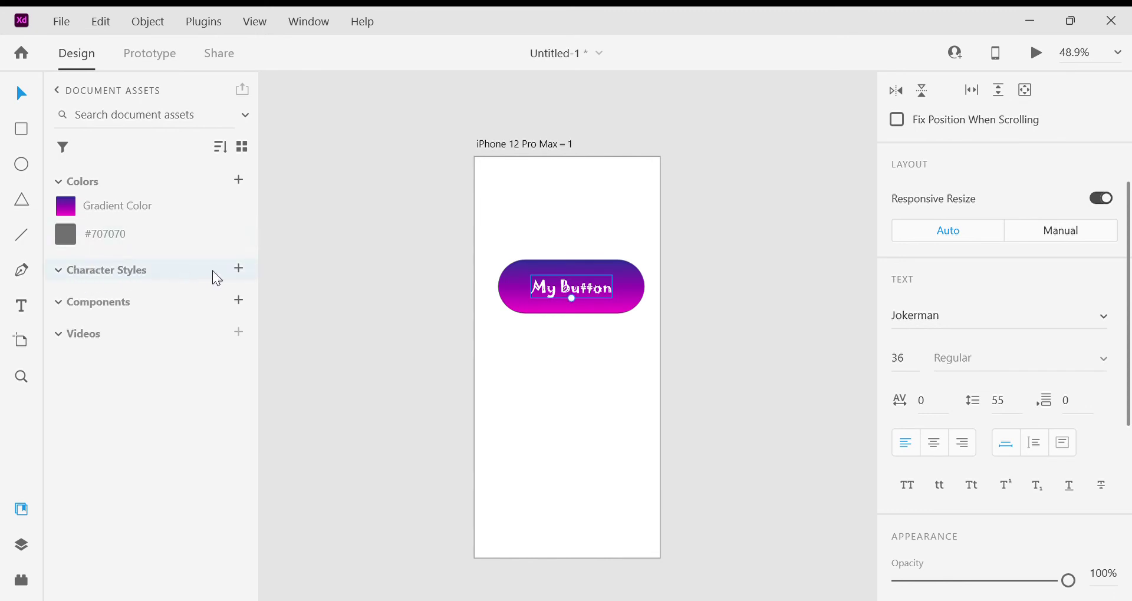
# Add a 'Jokerman — 36pt' character style to the document assets from the selected label.
pyautogui.click(239, 268)
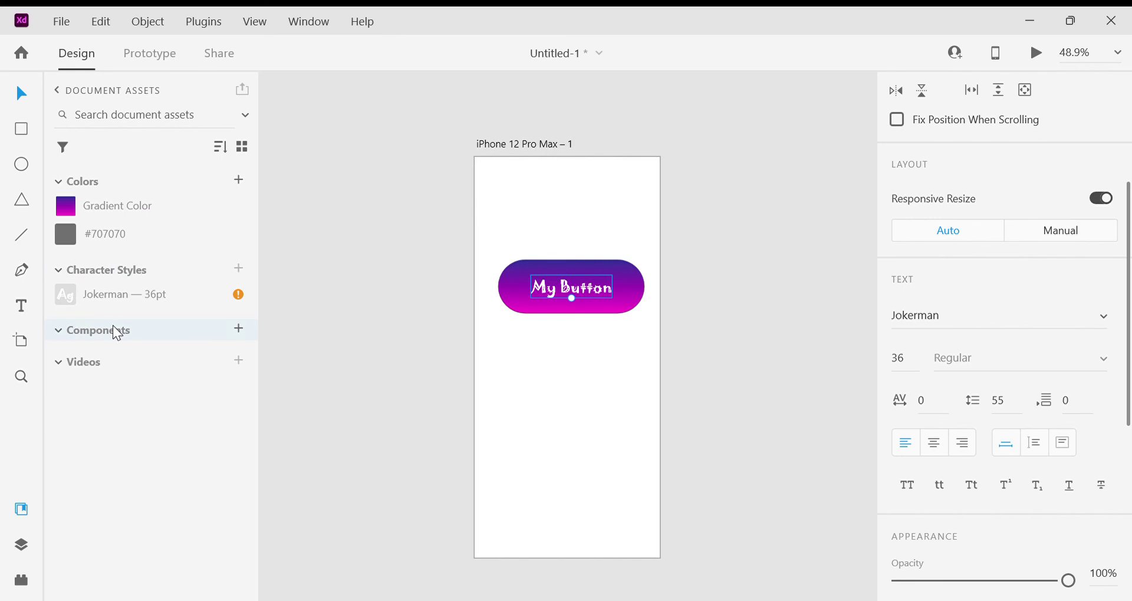
pyautogui.click(684, 276)
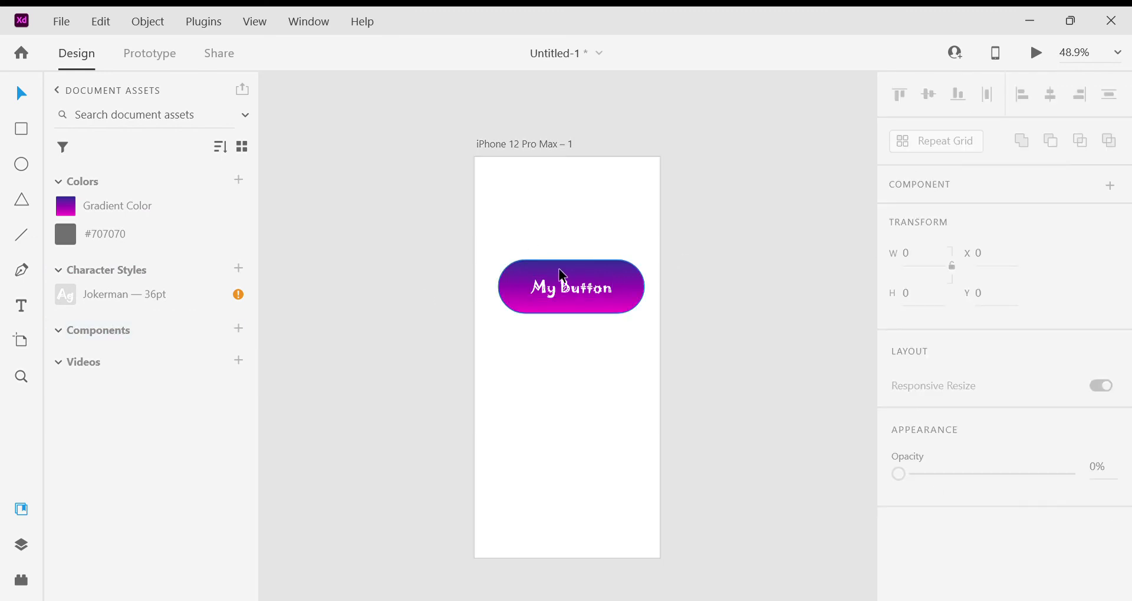
# Make the labelled pill a component and rename Component 1 to 'Button Gradient'.
pyautogui.click(562, 275)
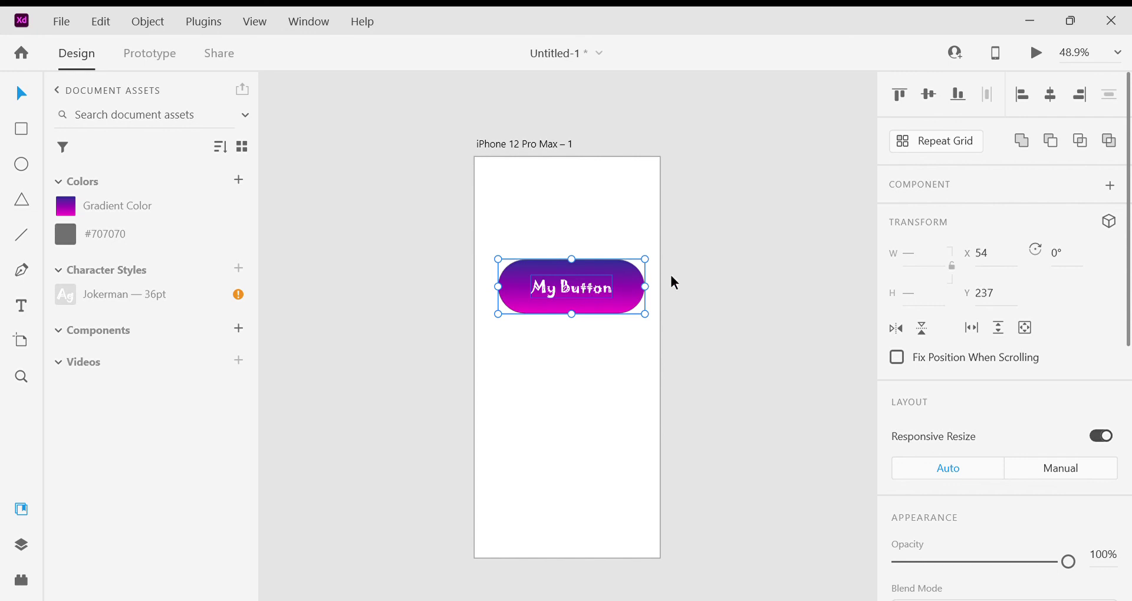
pyautogui.click(240, 328)
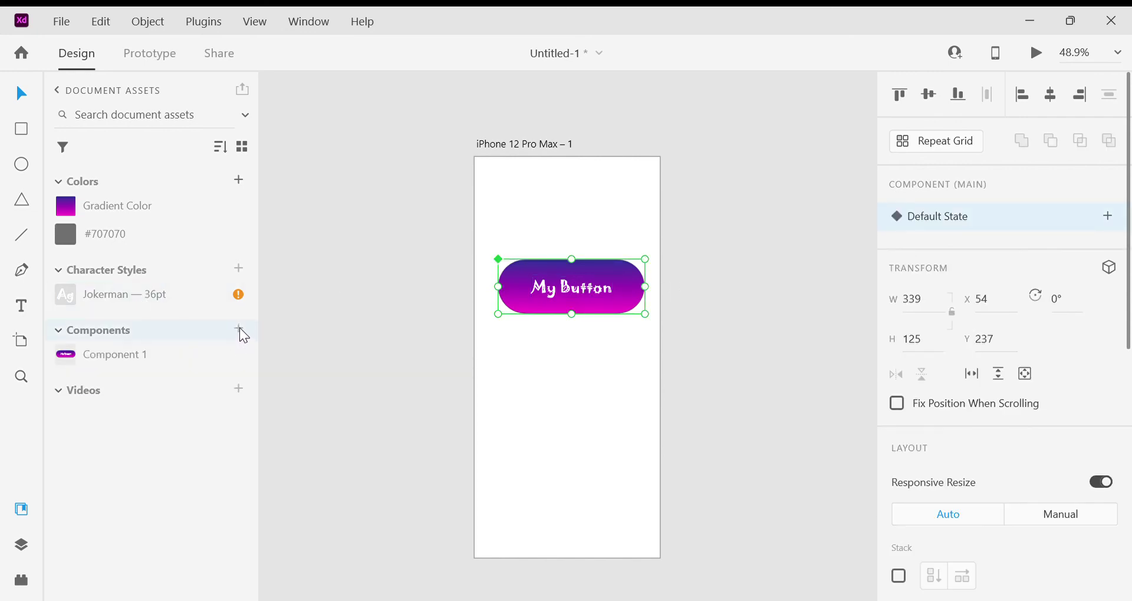
pyautogui.click(706, 370)
pyautogui.doubleClick(125, 355)
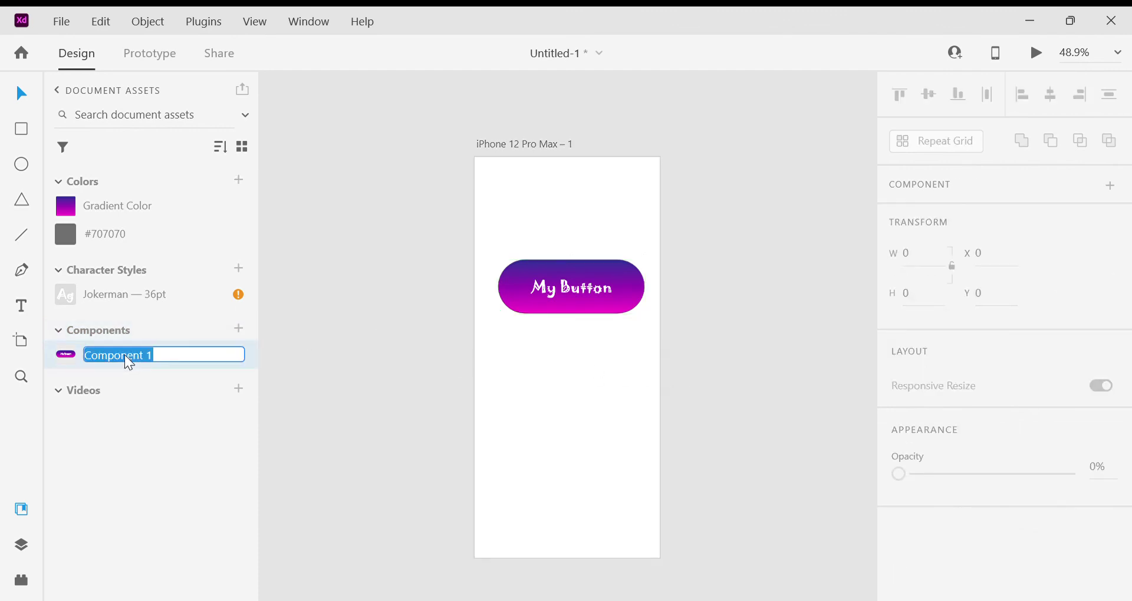
pyautogui.write('Button Gradient')
pyautogui.press('Return')
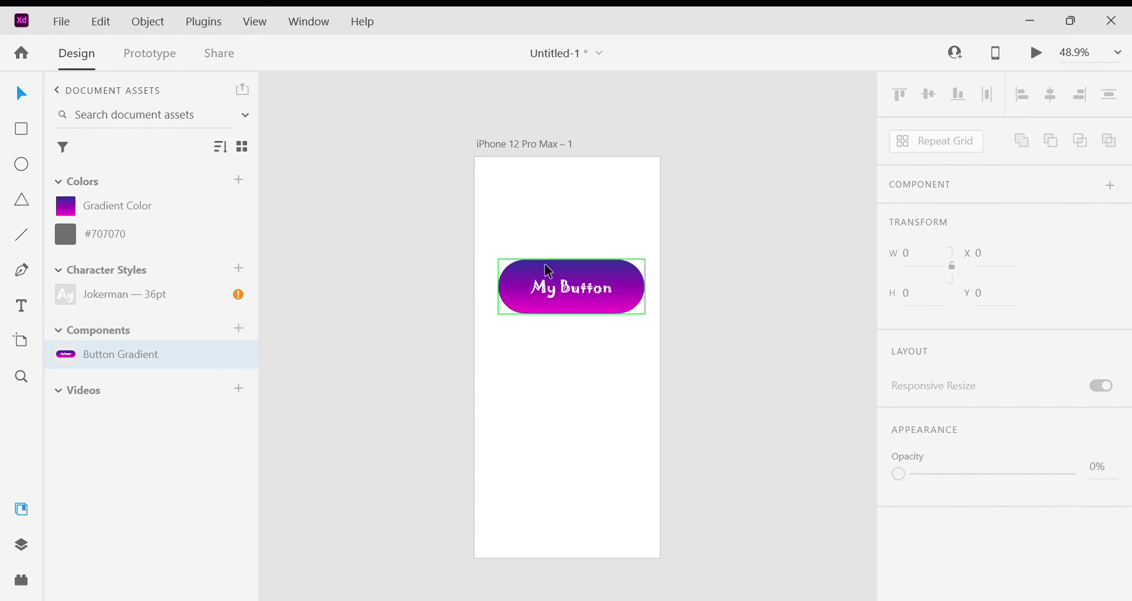
# Drag a Button Gradient instance onto the lower artboard at X 45, Y 652.
pyautogui.moveTo(130, 366); pyautogui.dragTo(514, 454)
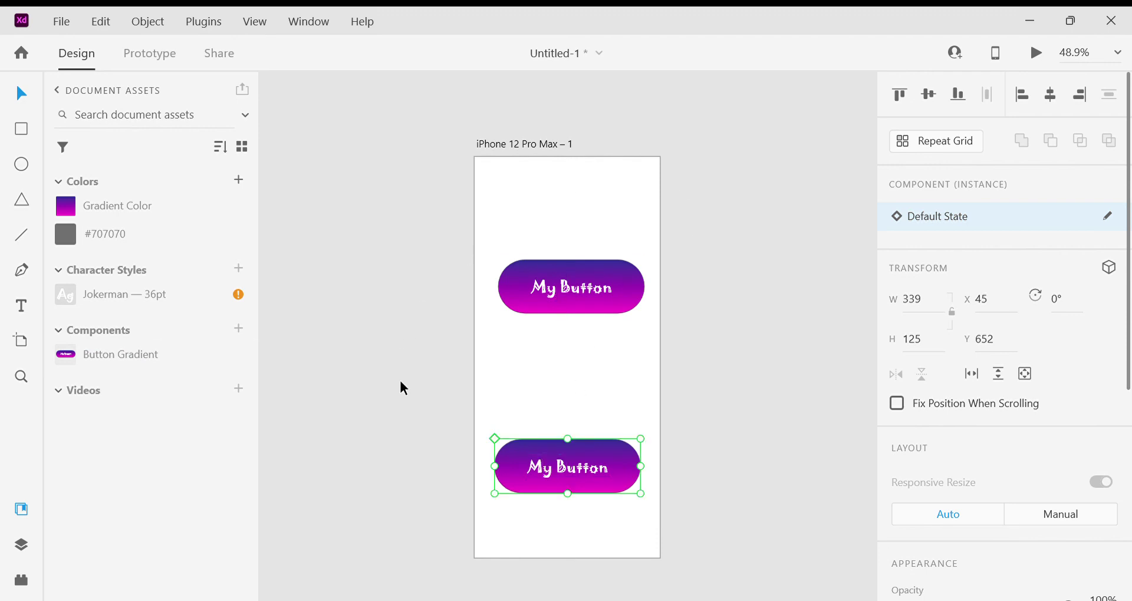